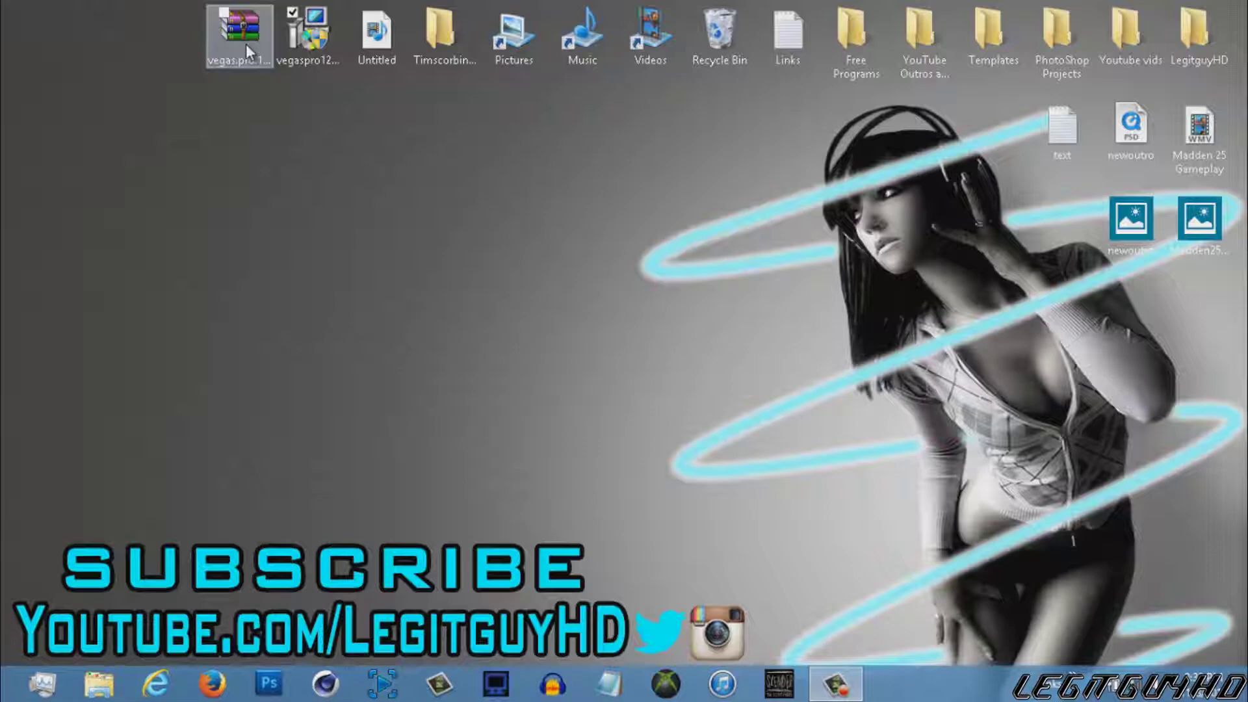
# Launch the Vegas Pro 12.0 installer from the desktop and allow it to make changes.
pyautogui.rightClick(306, 48)
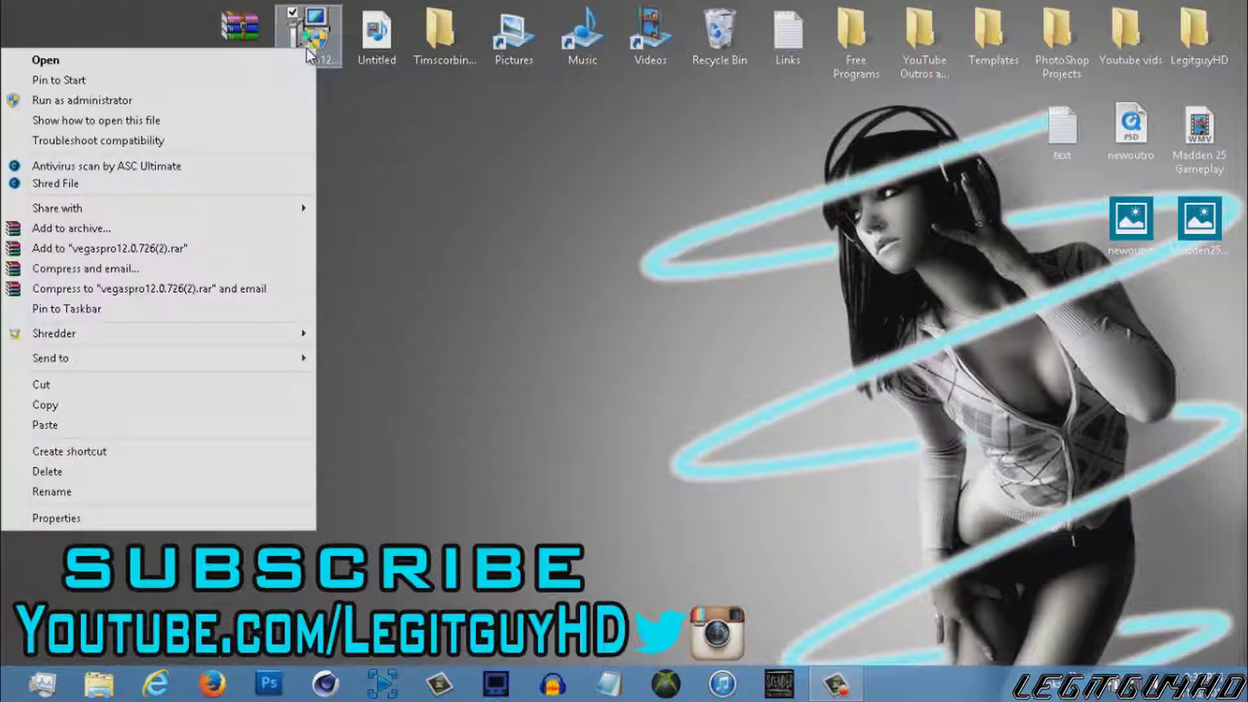
pyautogui.click(394, 123)
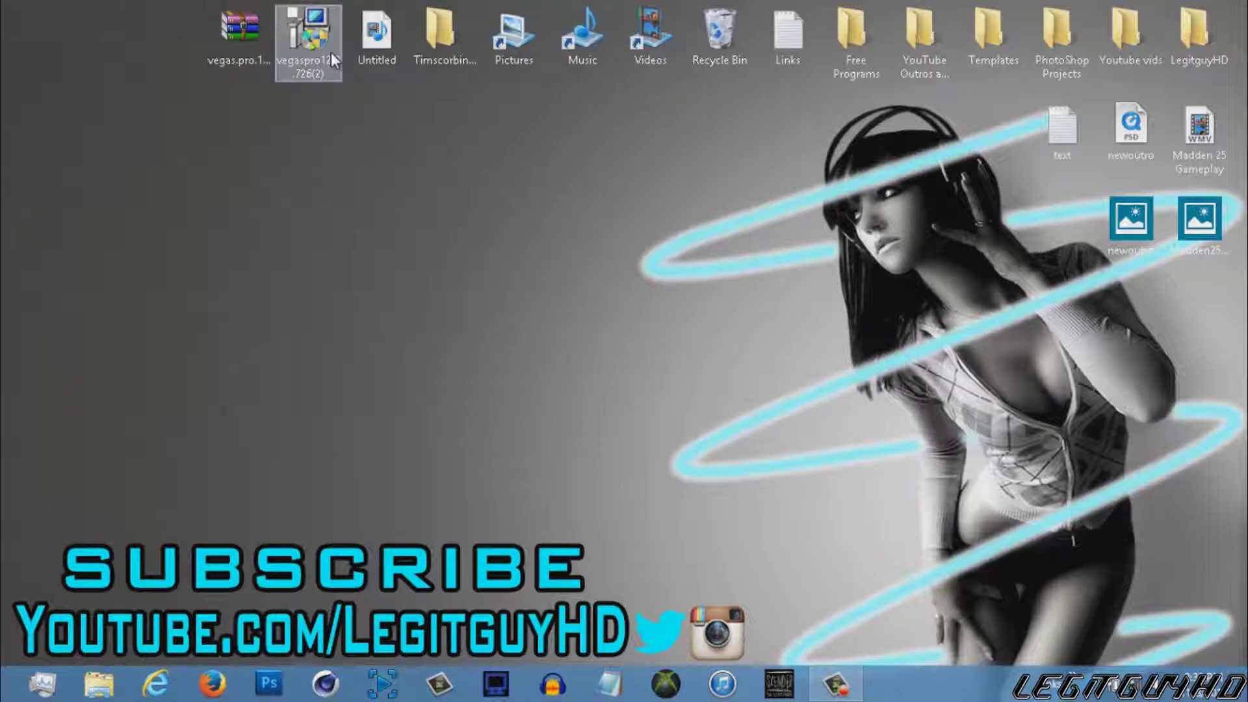
pyautogui.moveTo(330, 52)
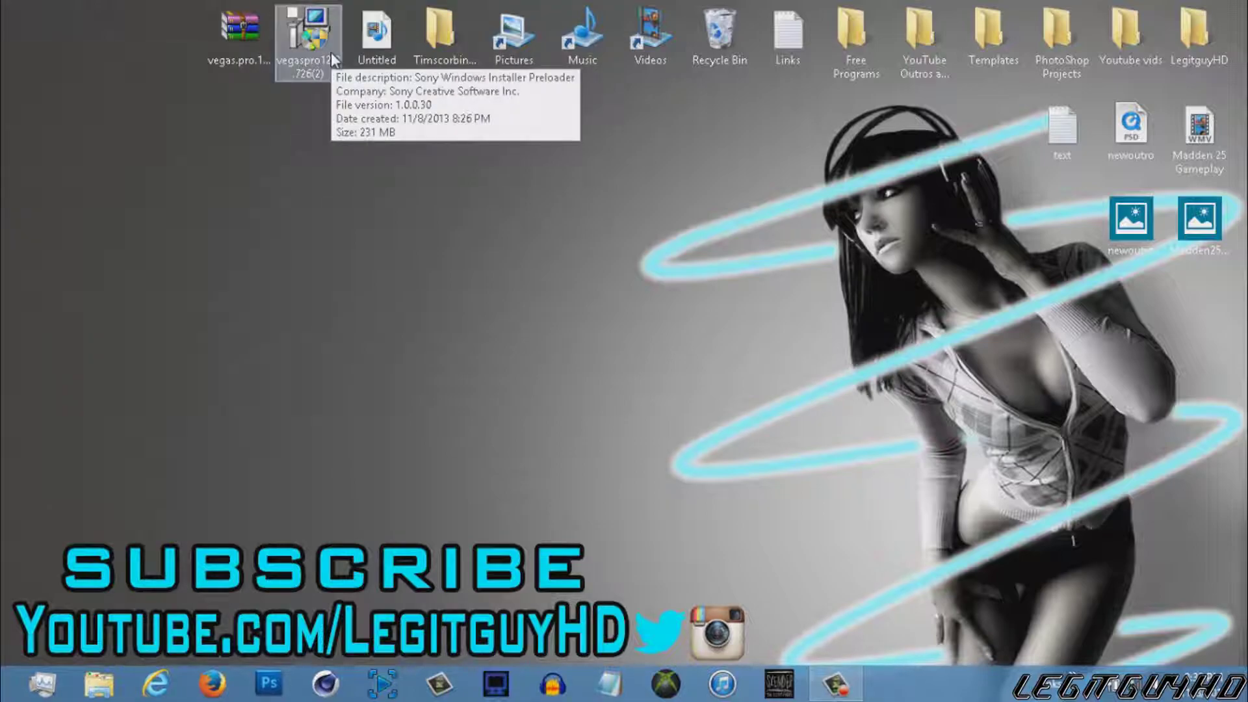
pyautogui.click(286, 135)
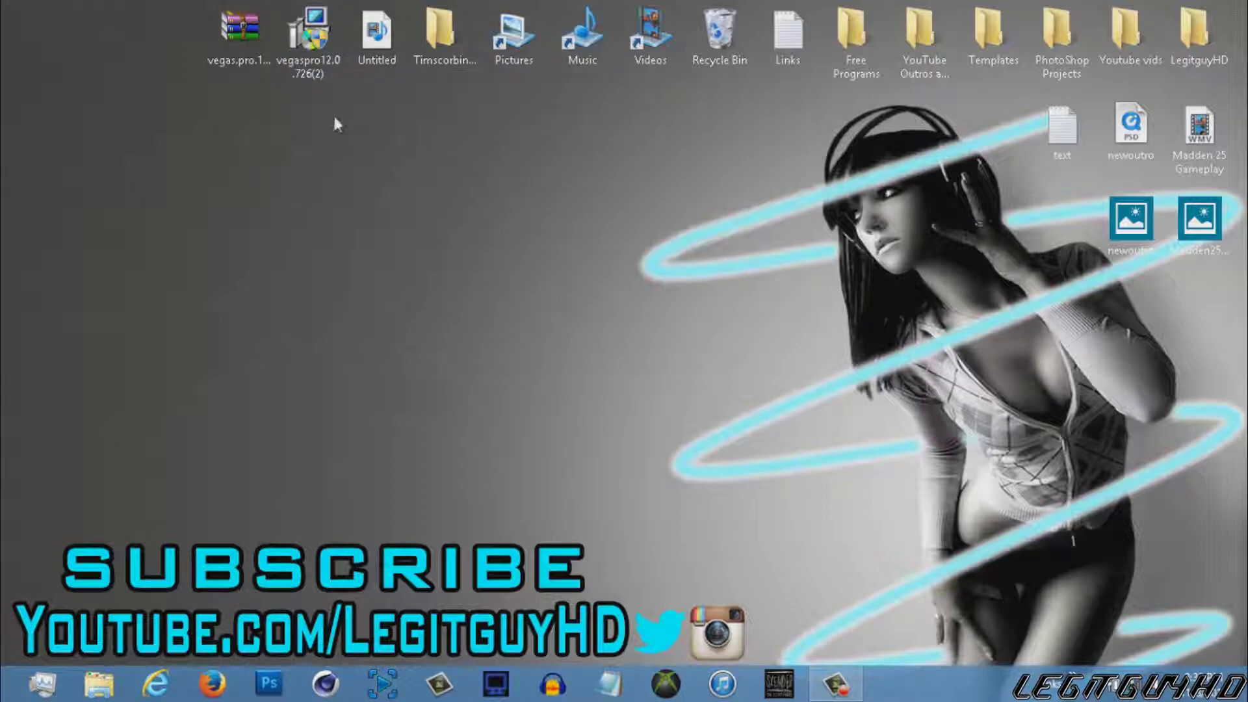
pyautogui.click(313, 44)
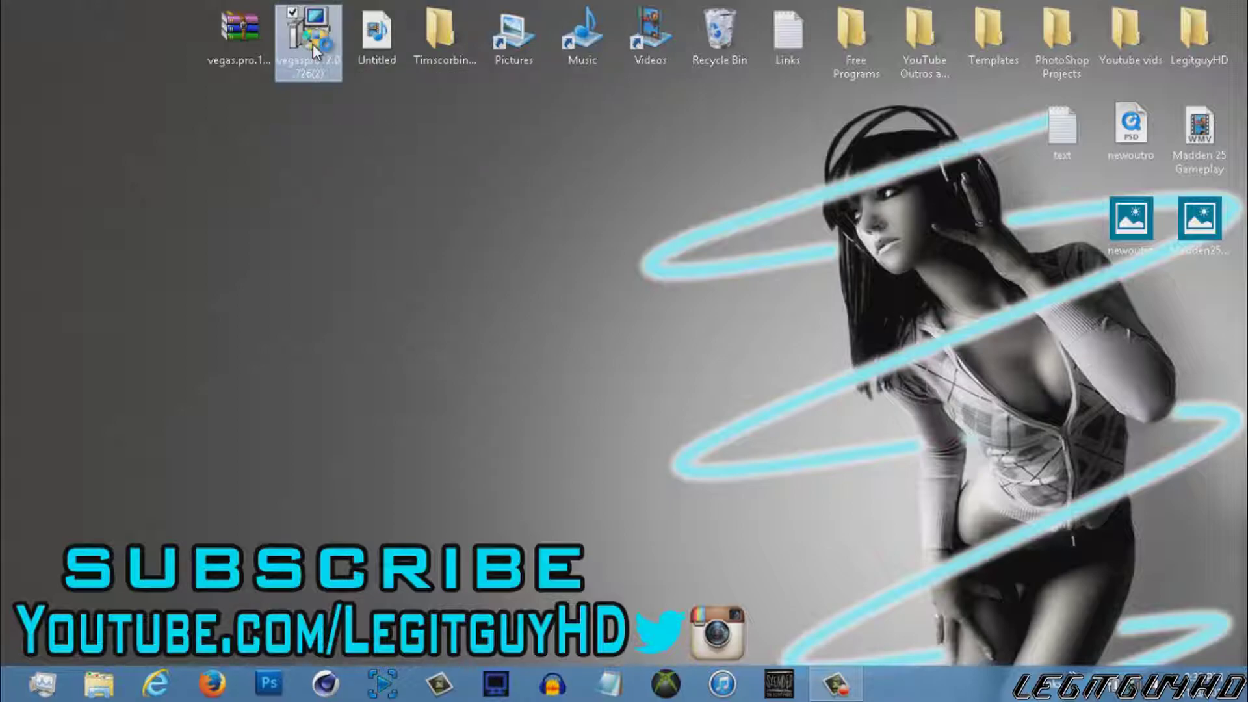
pyautogui.doubleClick(314, 44)
pyautogui.click(712, 372)
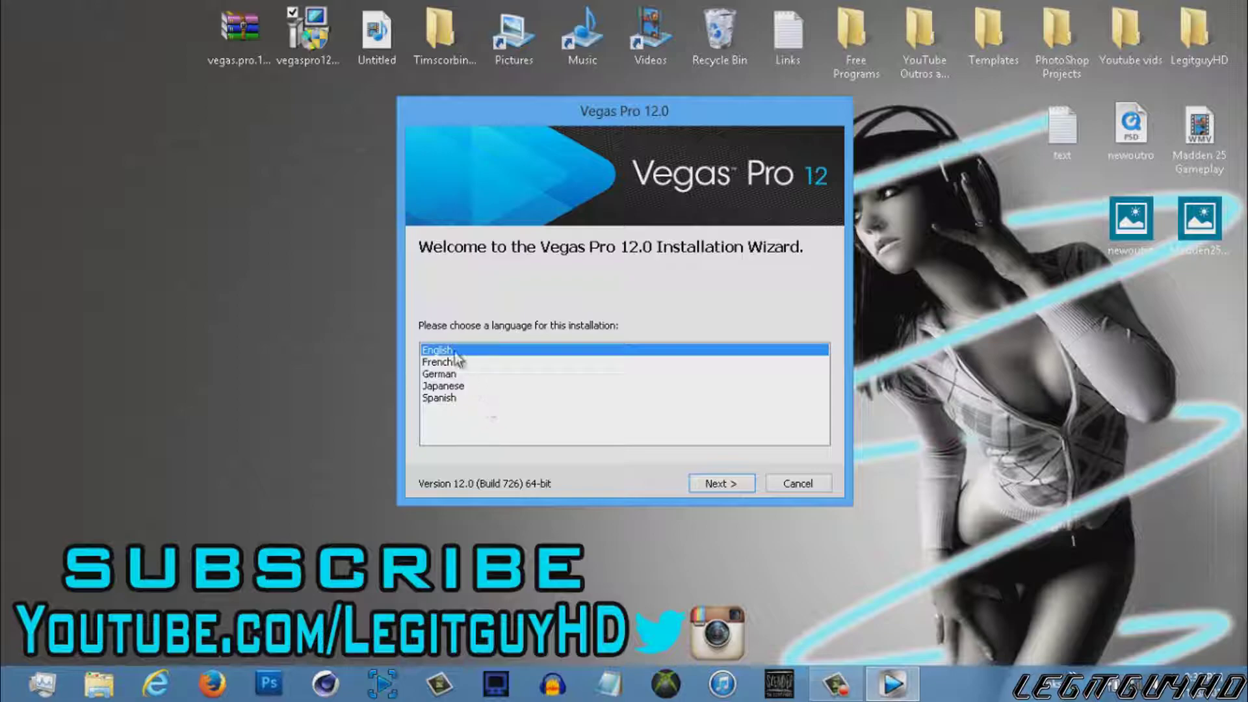
# Accept the EULA, add a desktop shortcut, install to the default Sony folder, and finish.
pyautogui.click(727, 488)
pyautogui.click(427, 428)
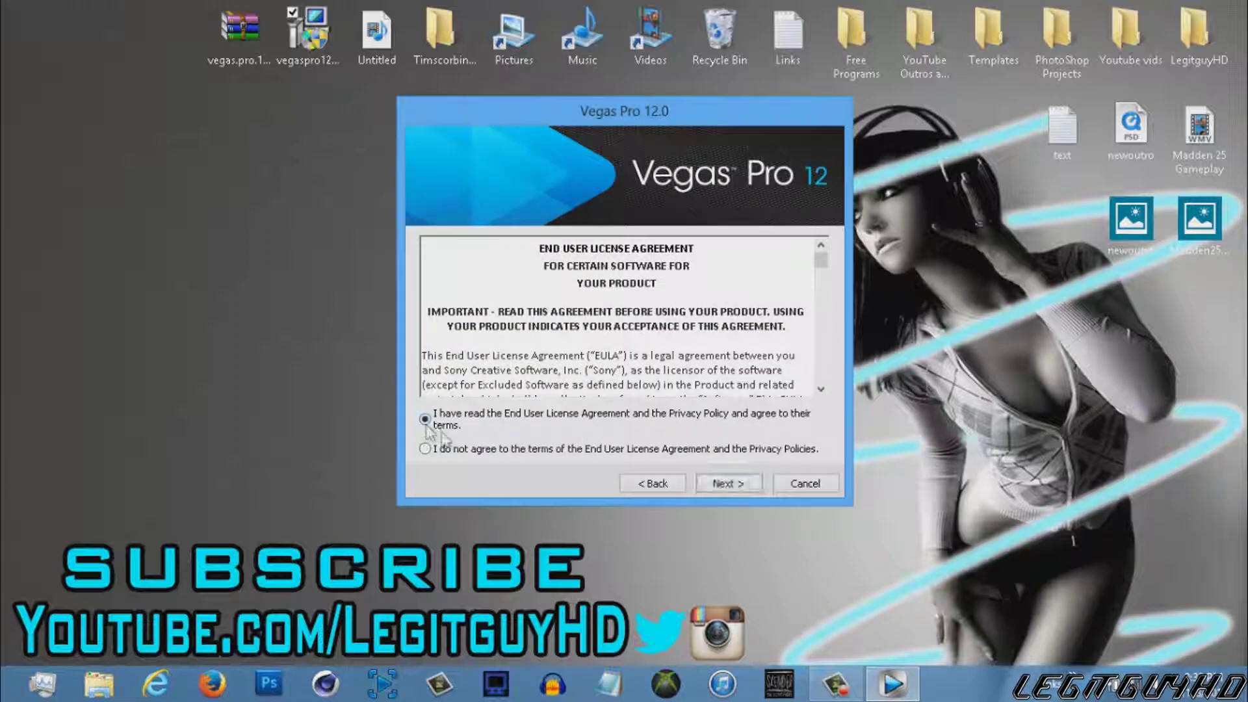
pyautogui.click(724, 484)
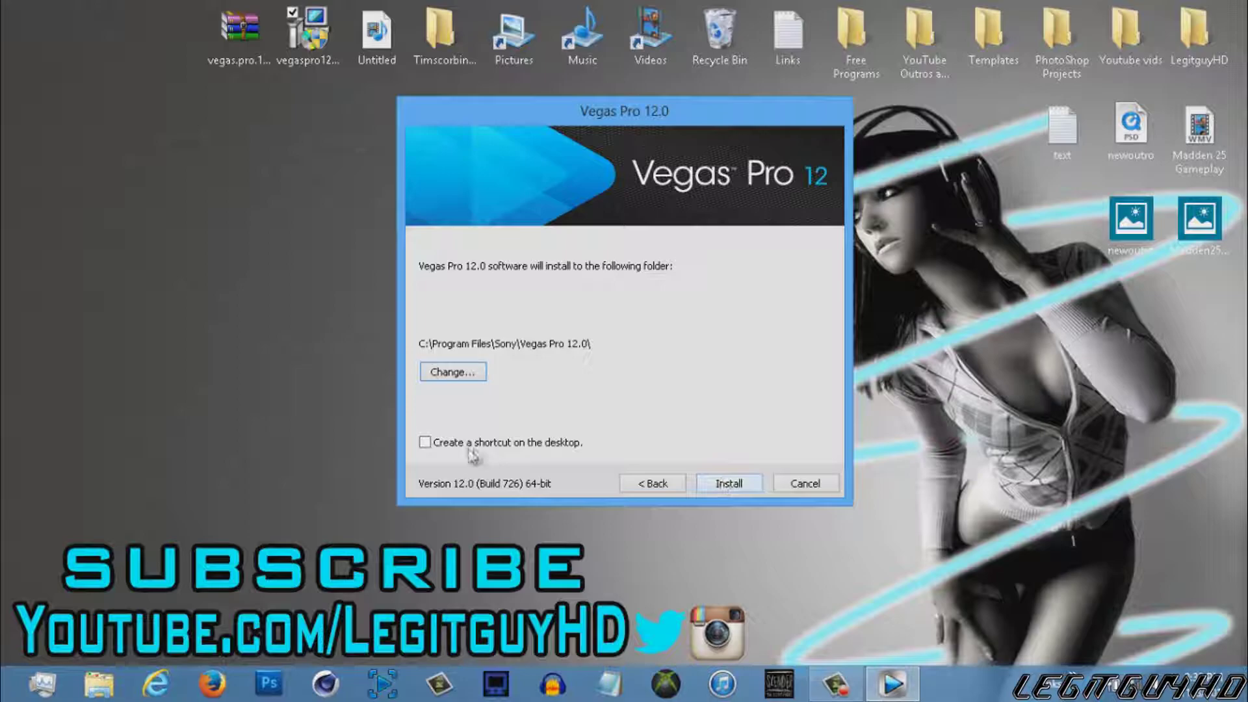
pyautogui.click(426, 444)
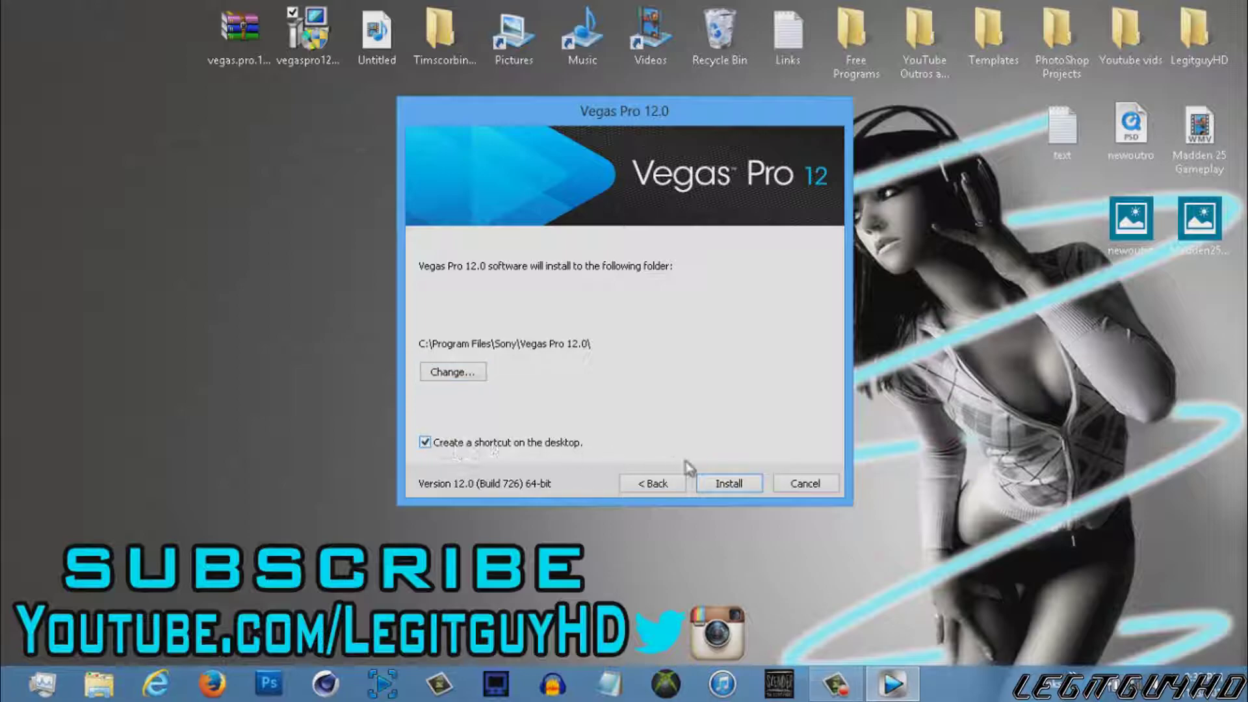
pyautogui.click(719, 484)
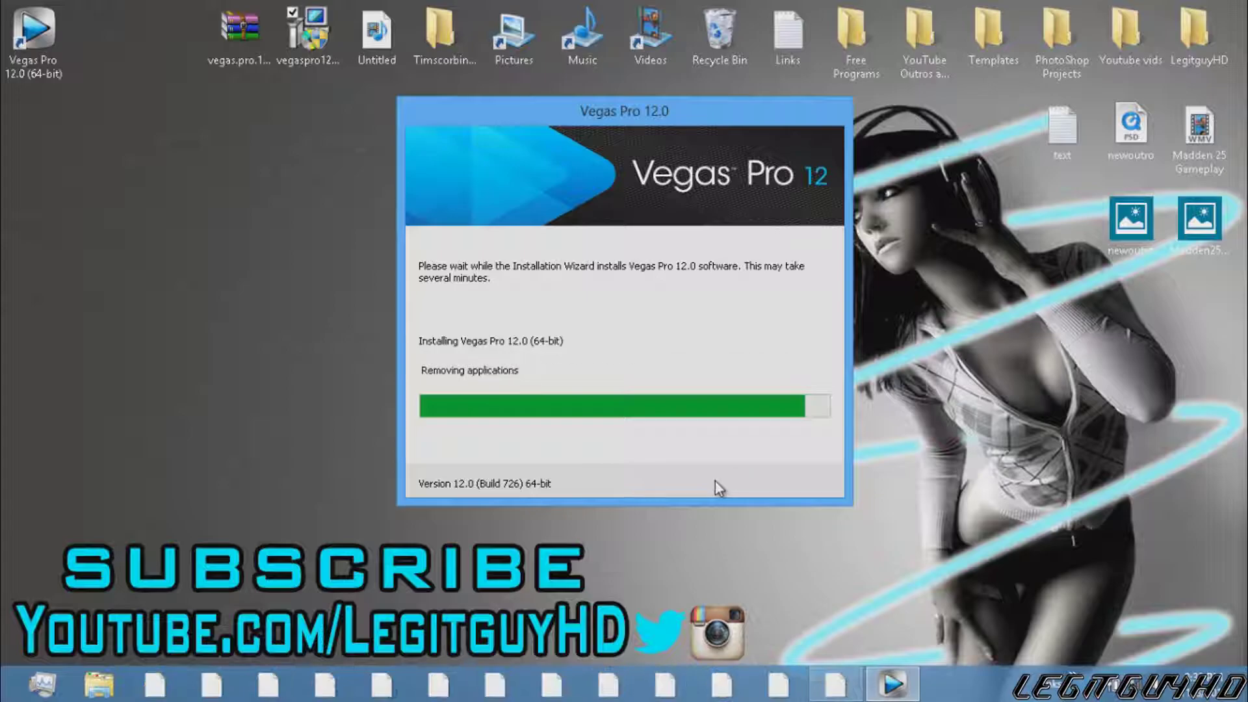
pyautogui.click(813, 481)
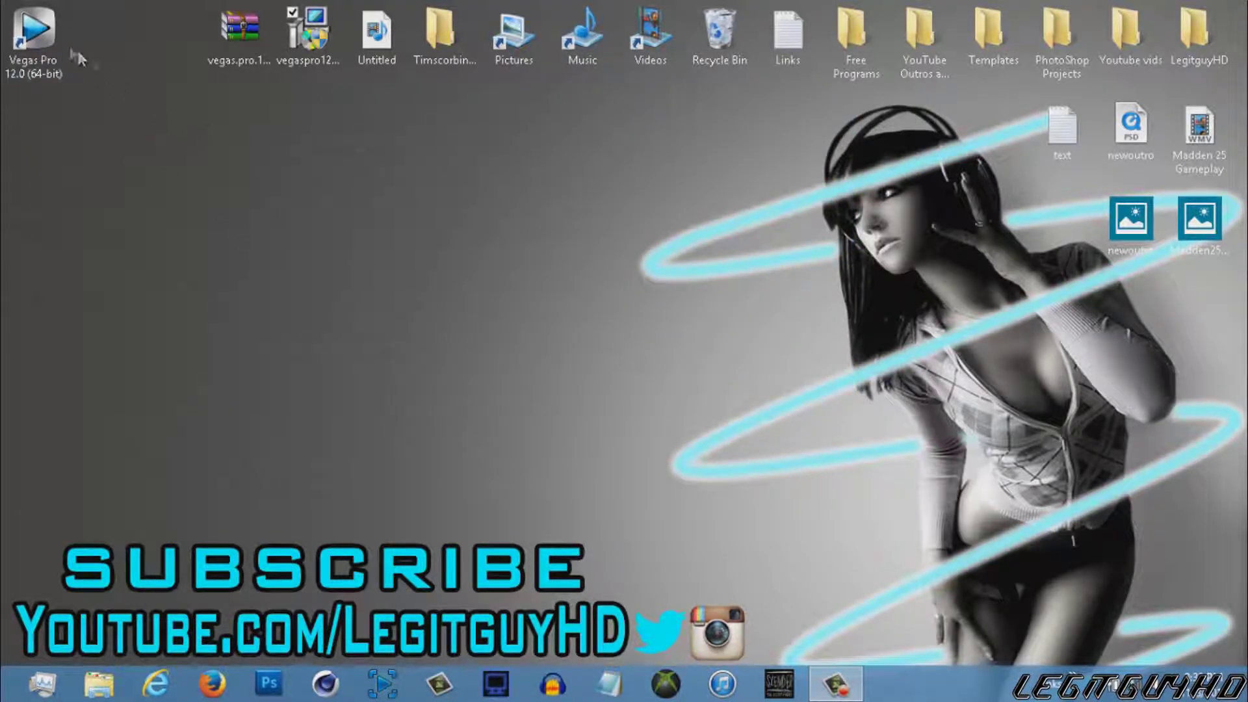
# Extract the Vegas Pro 12 patch archive to the Desktop and place it beside the Vegas shortcut.
pyautogui.rightClick(242, 30)
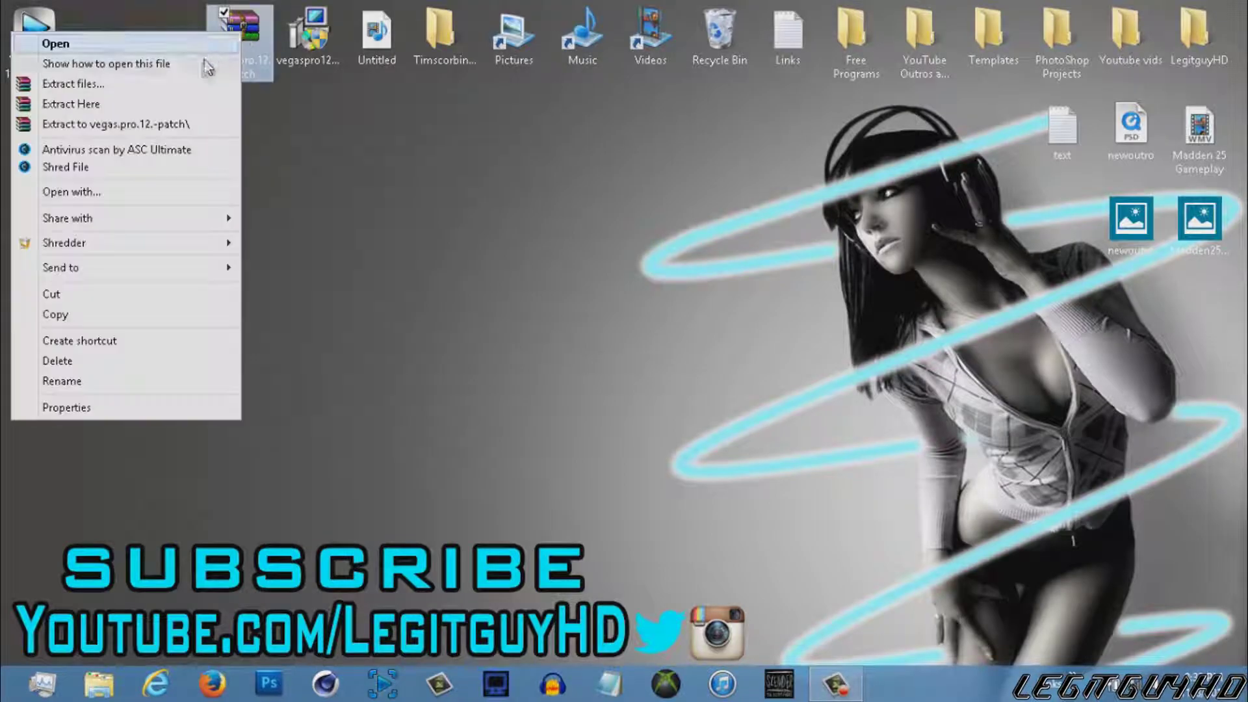
pyautogui.click(195, 84)
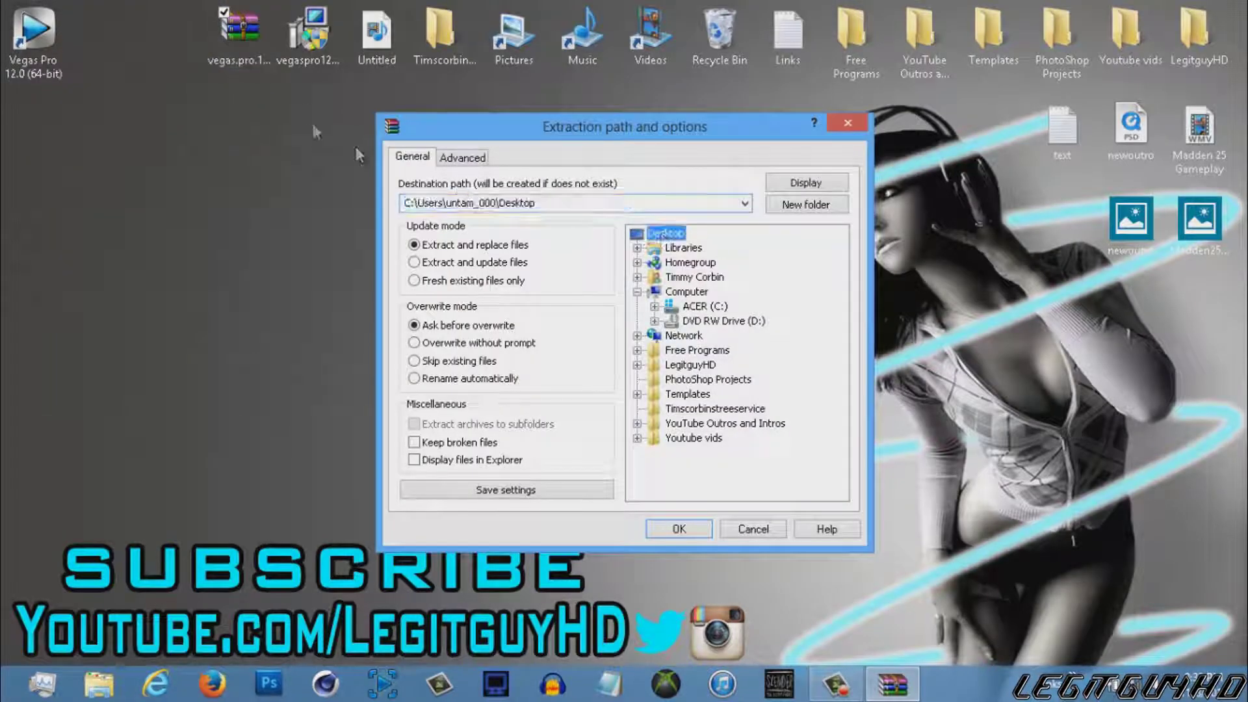
pyautogui.click(699, 528)
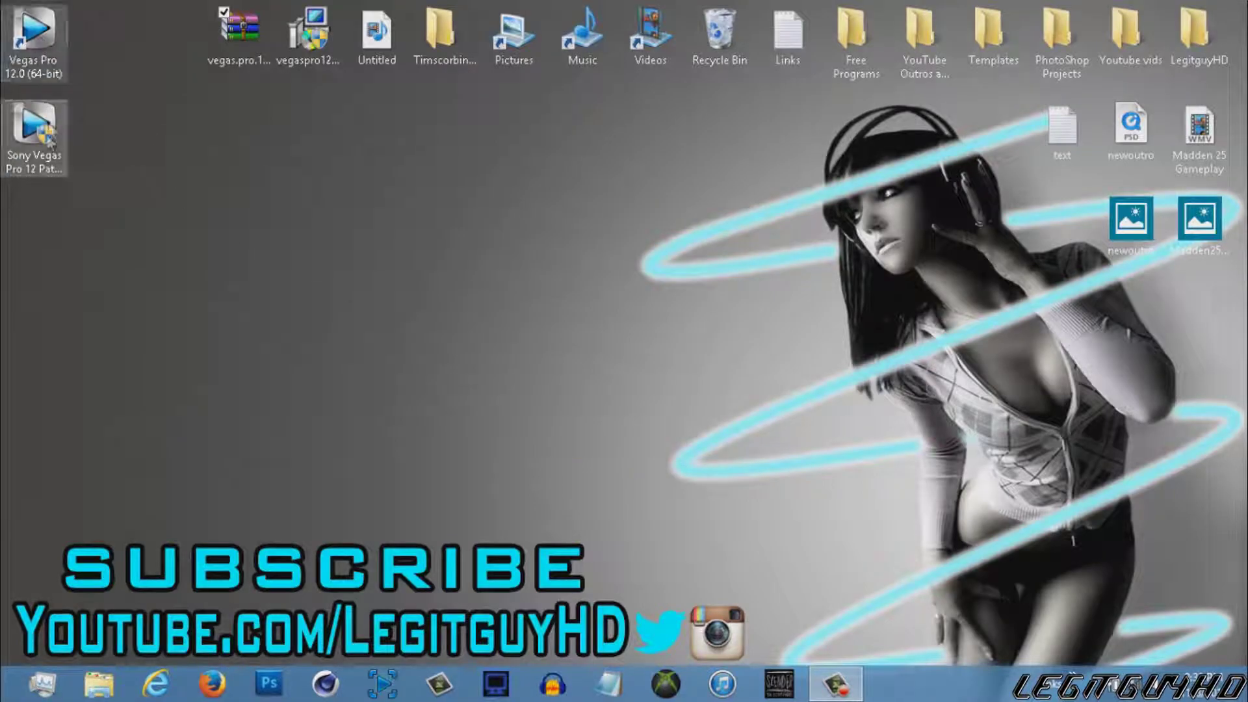
pyautogui.moveTo(51, 140); pyautogui.dragTo(119, 43)
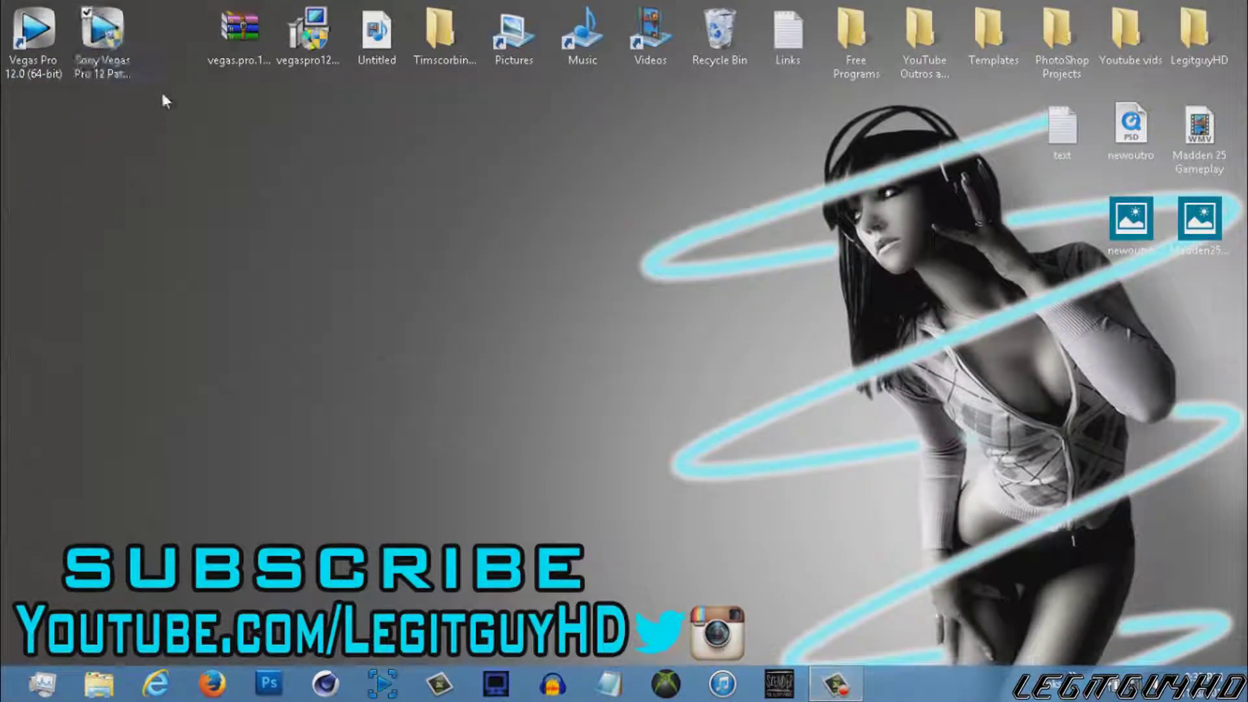
# Run the extracted Sony Vegas Pro 12 Patch as administrator, then close its KHG-TEAM window.
pyautogui.doubleClick(118, 46)
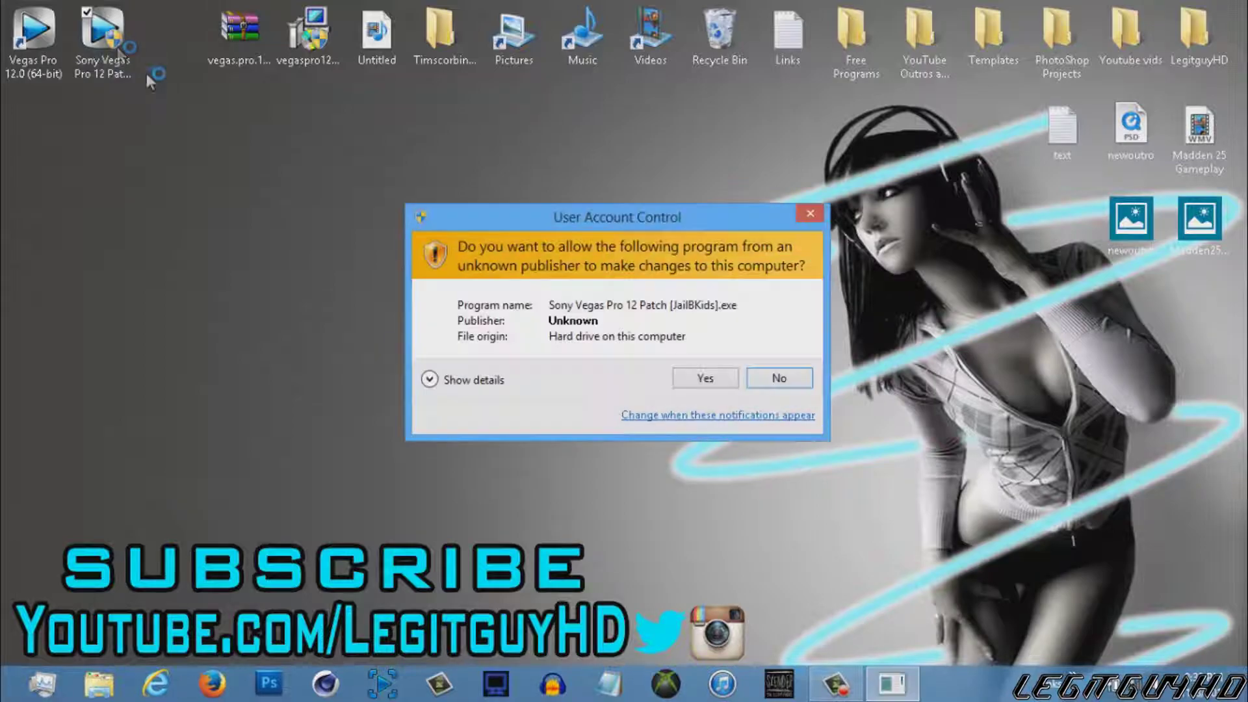
pyautogui.click(710, 382)
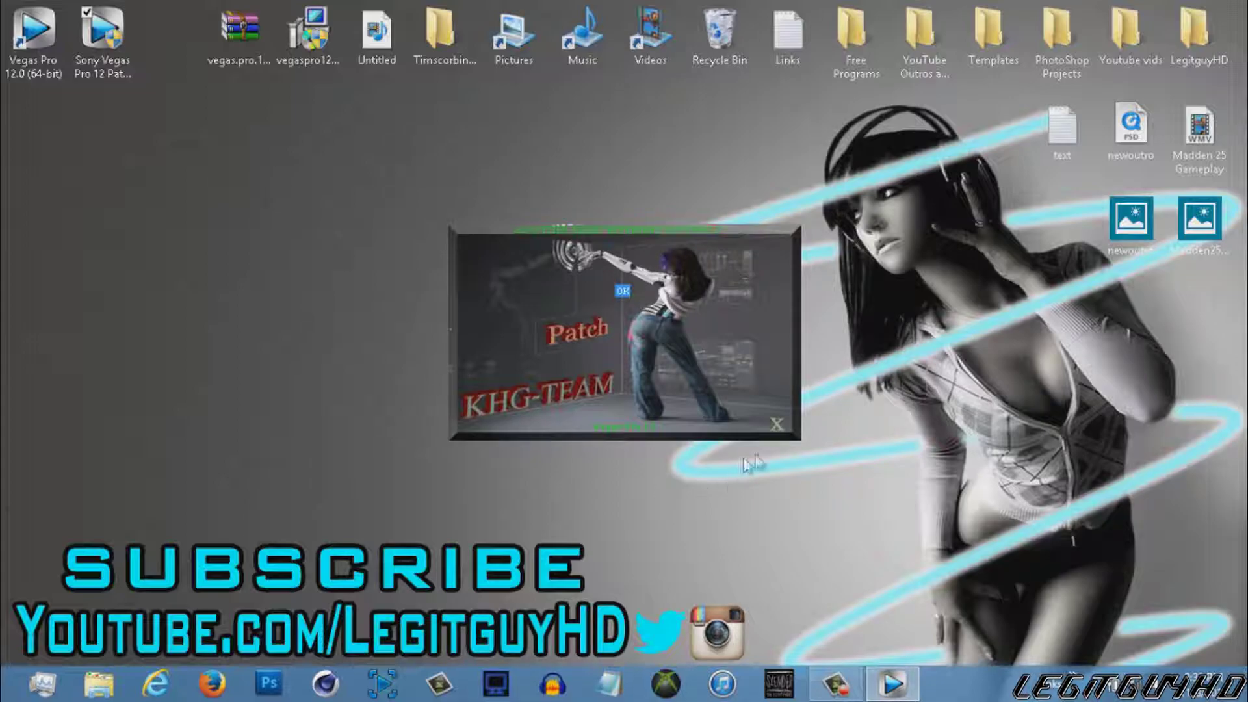
pyautogui.click(777, 424)
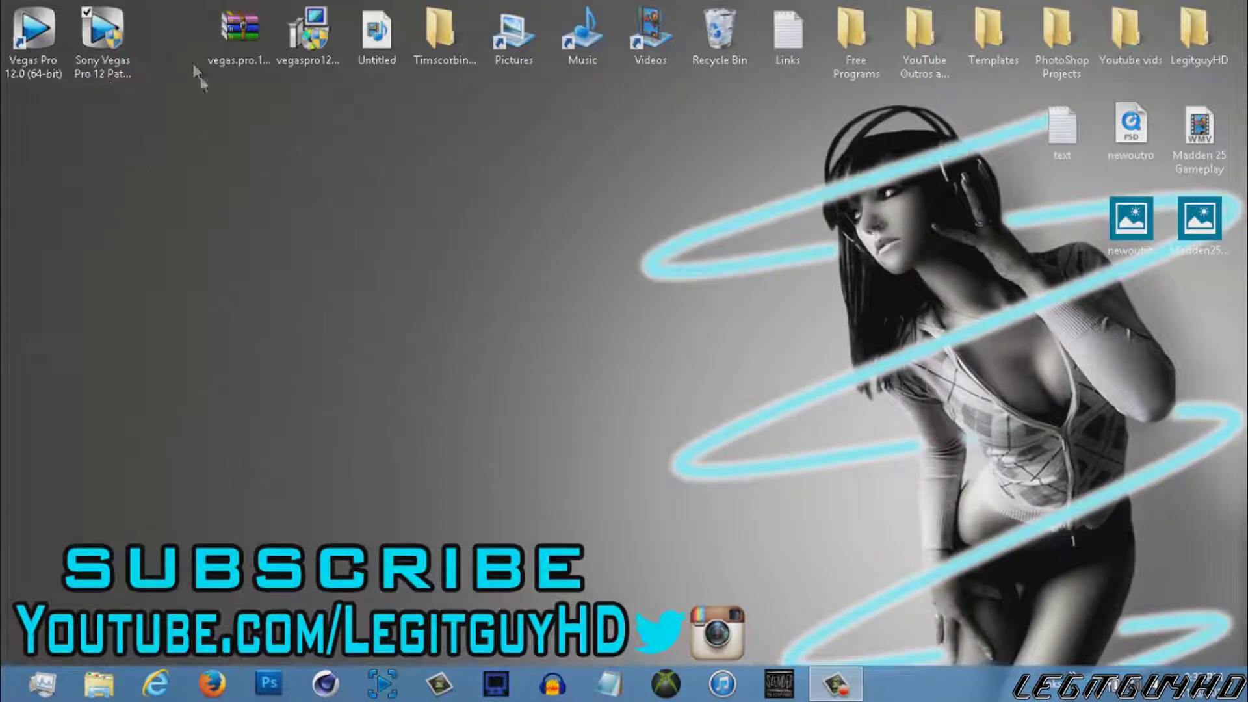
# Start Vegas Pro 12.0 with an empty Untitled project, then restore its window down from full screen.
pyautogui.doubleClick(39, 49)
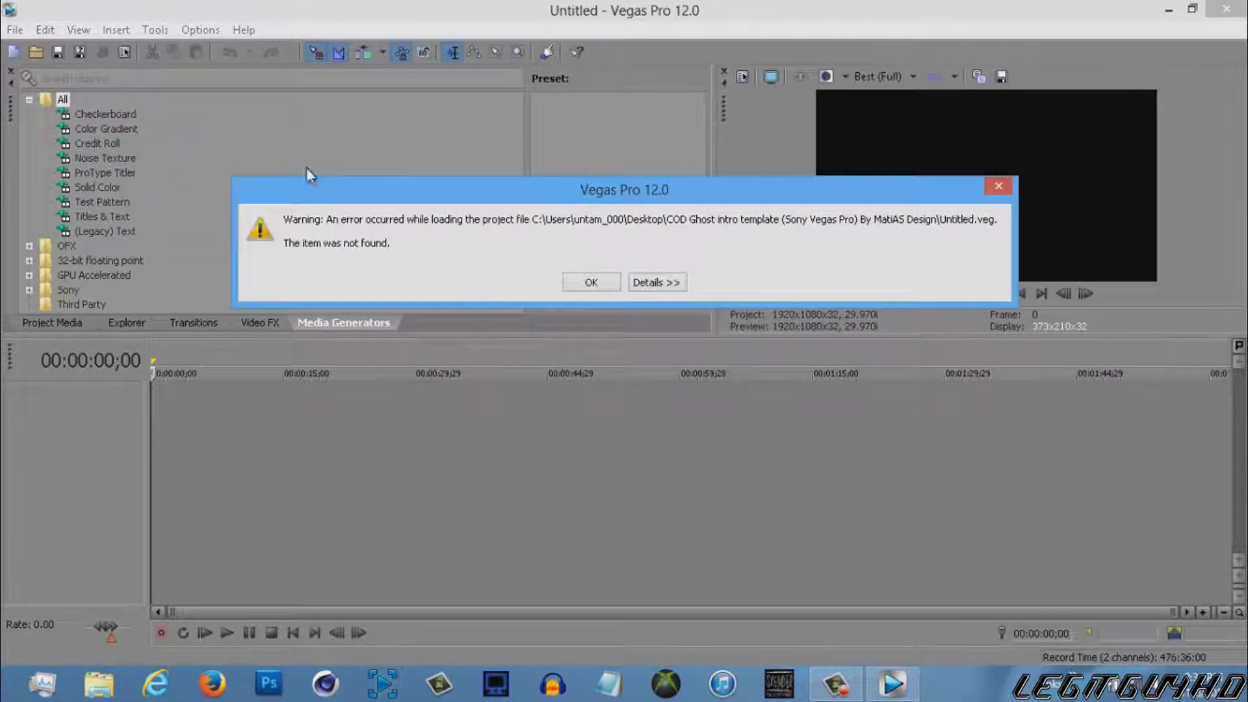
pyautogui.click(998, 186)
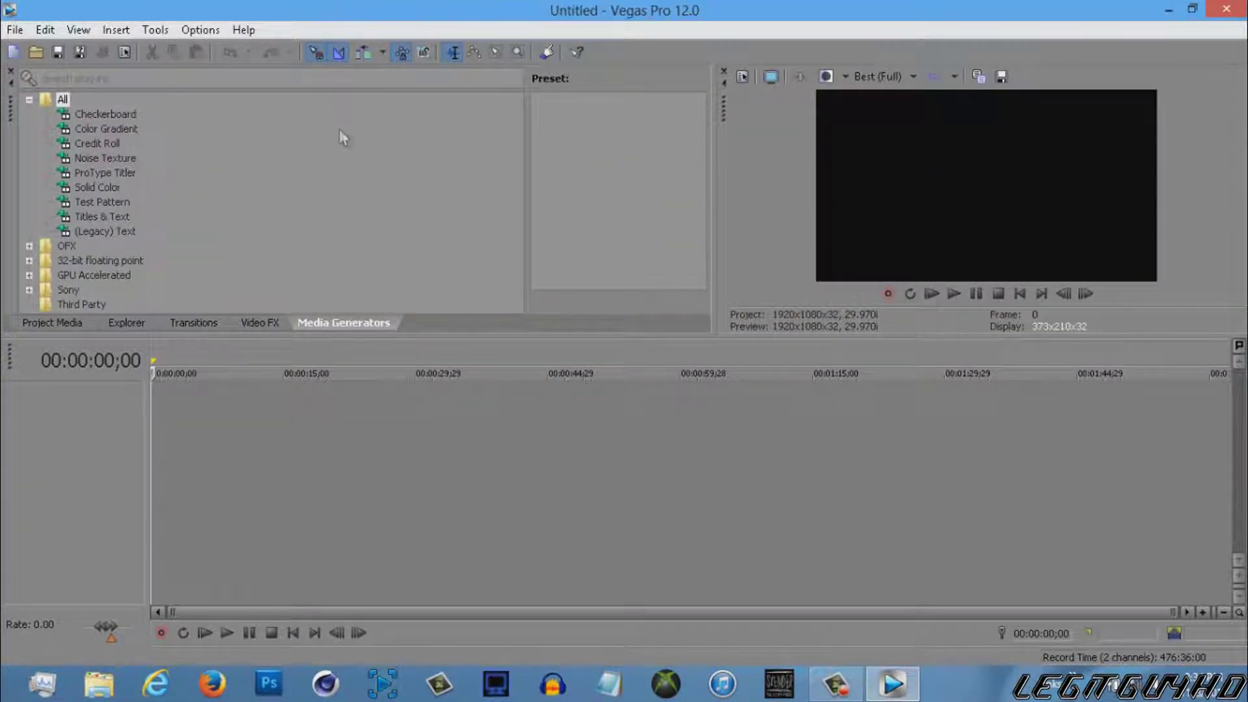
pyautogui.click(61, 99)
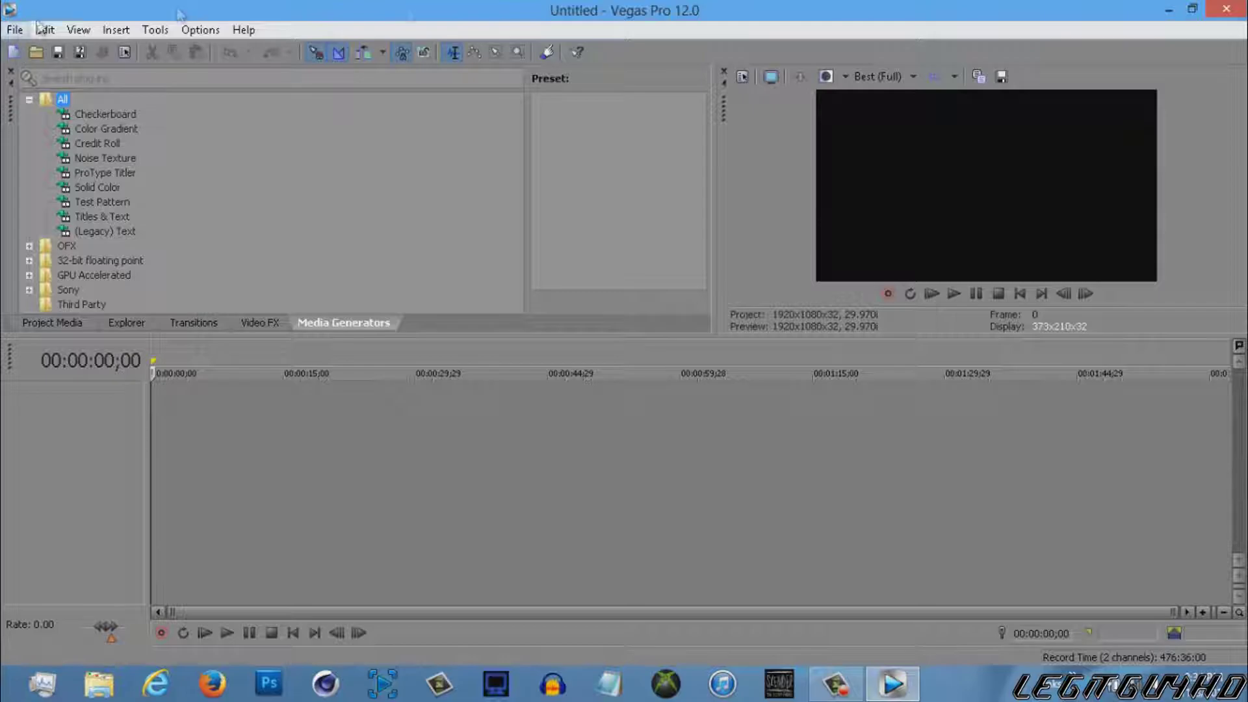
pyautogui.click(1193, 10)
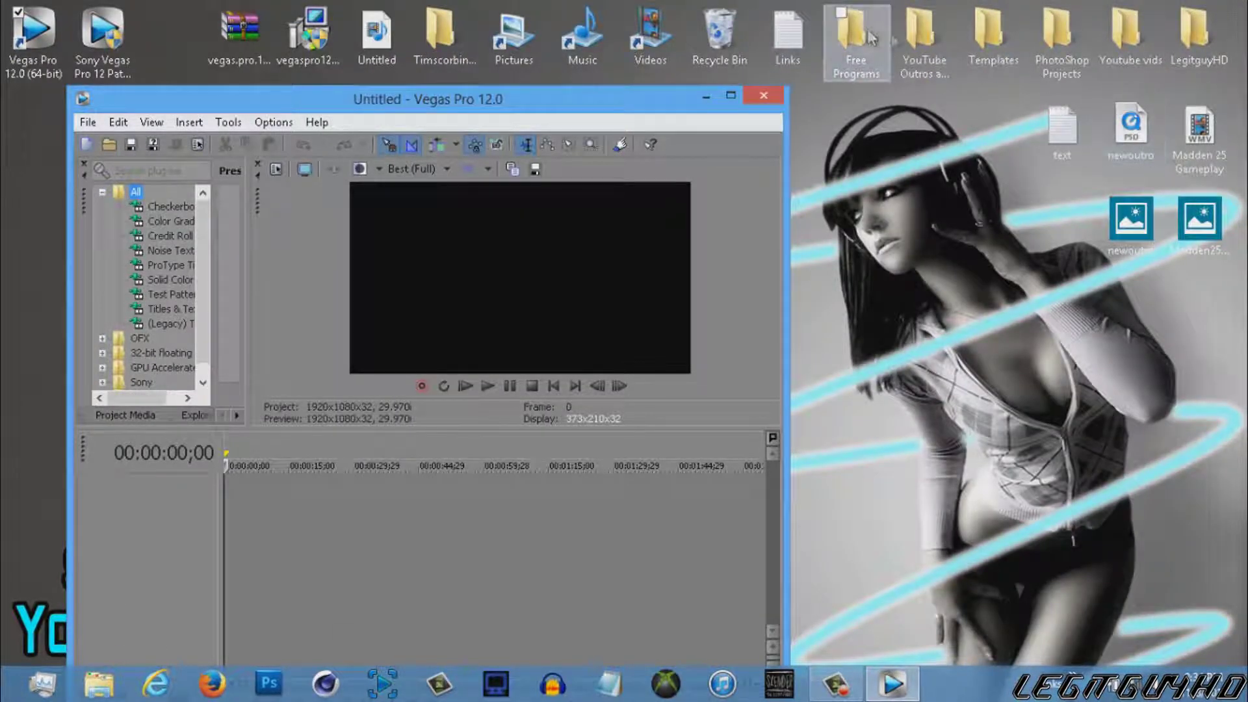
# Drag New outro dubstep from YouTube Outros and Intros > New Outros to the timeline start.
pyautogui.doubleClick(943, 41)
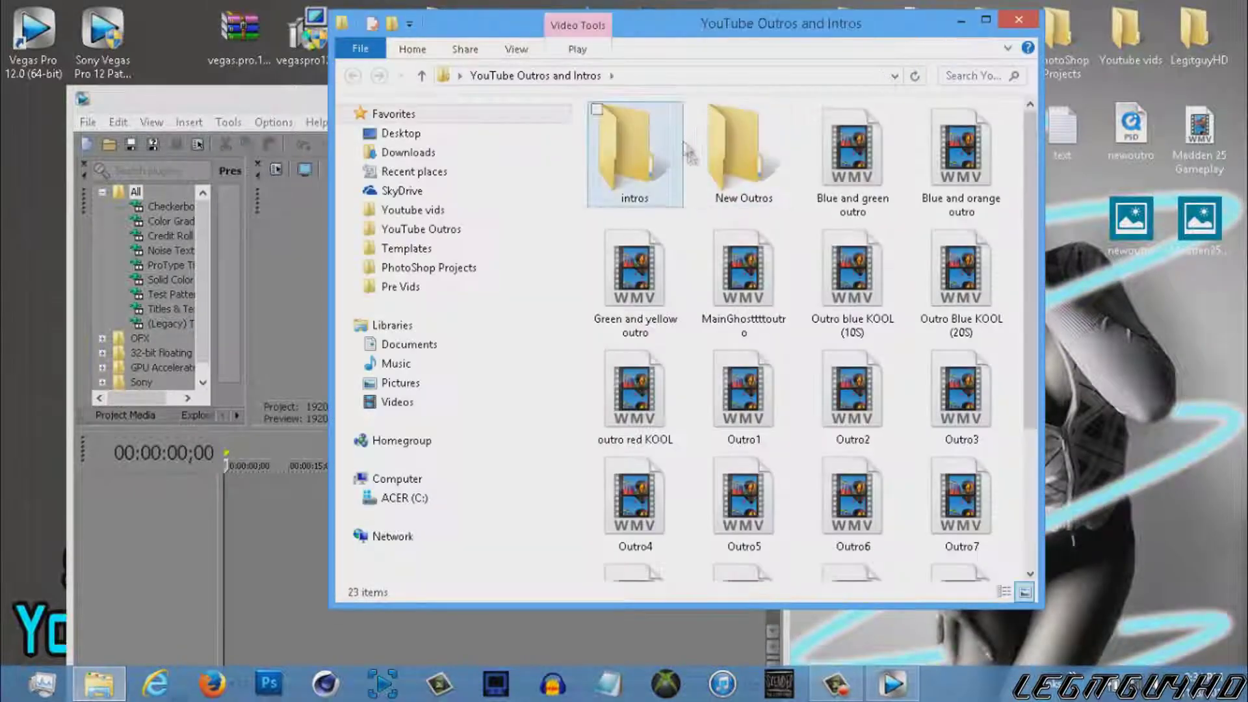
pyautogui.doubleClick(734, 156)
pyautogui.click(621, 215)
pyautogui.moveTo(617, 224); pyautogui.dragTo(287, 544)
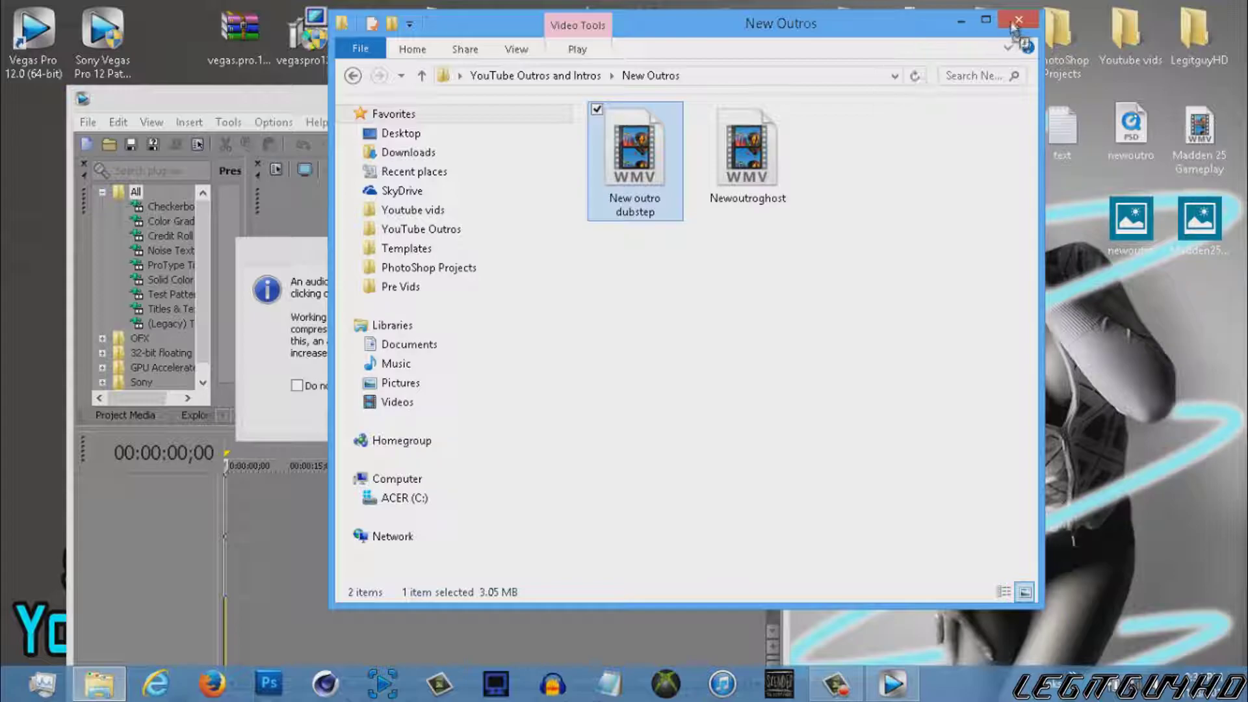
# Dismiss the audio proxy and project-settings prompts, close the folder, and maximize Vegas.
pyautogui.click(281, 385)
pyautogui.click(426, 414)
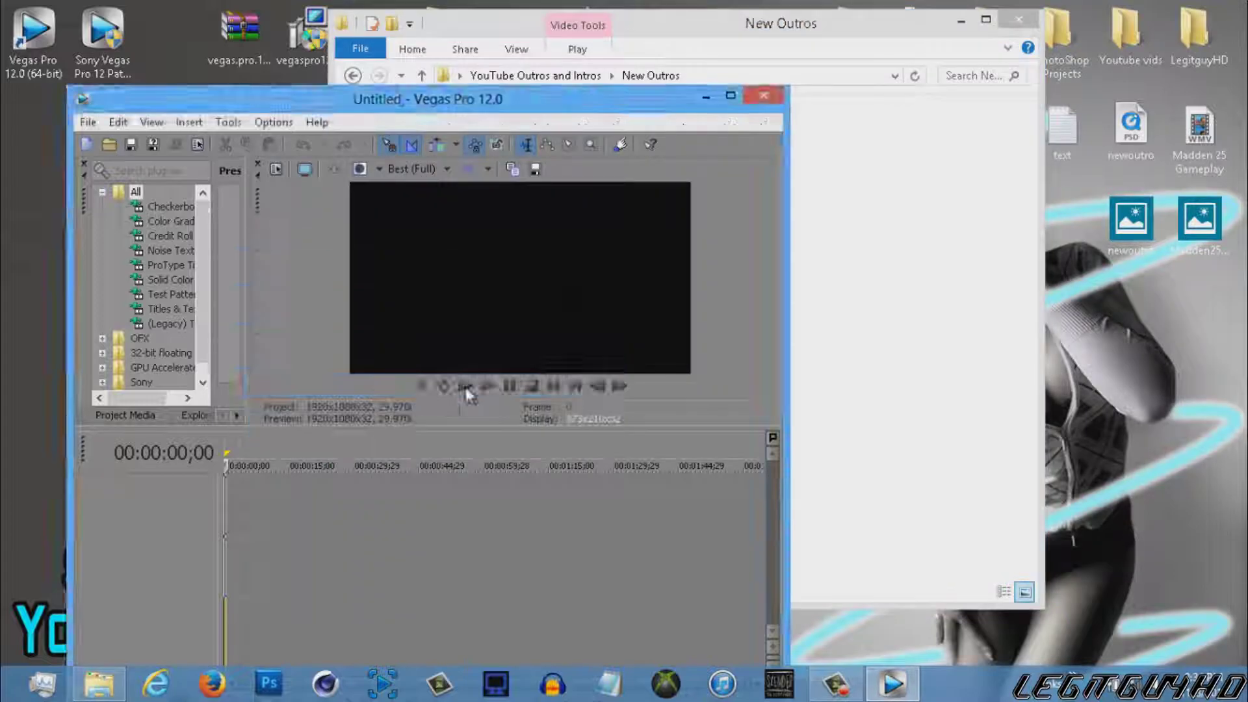
pyautogui.click(573, 368)
pyautogui.click(1019, 19)
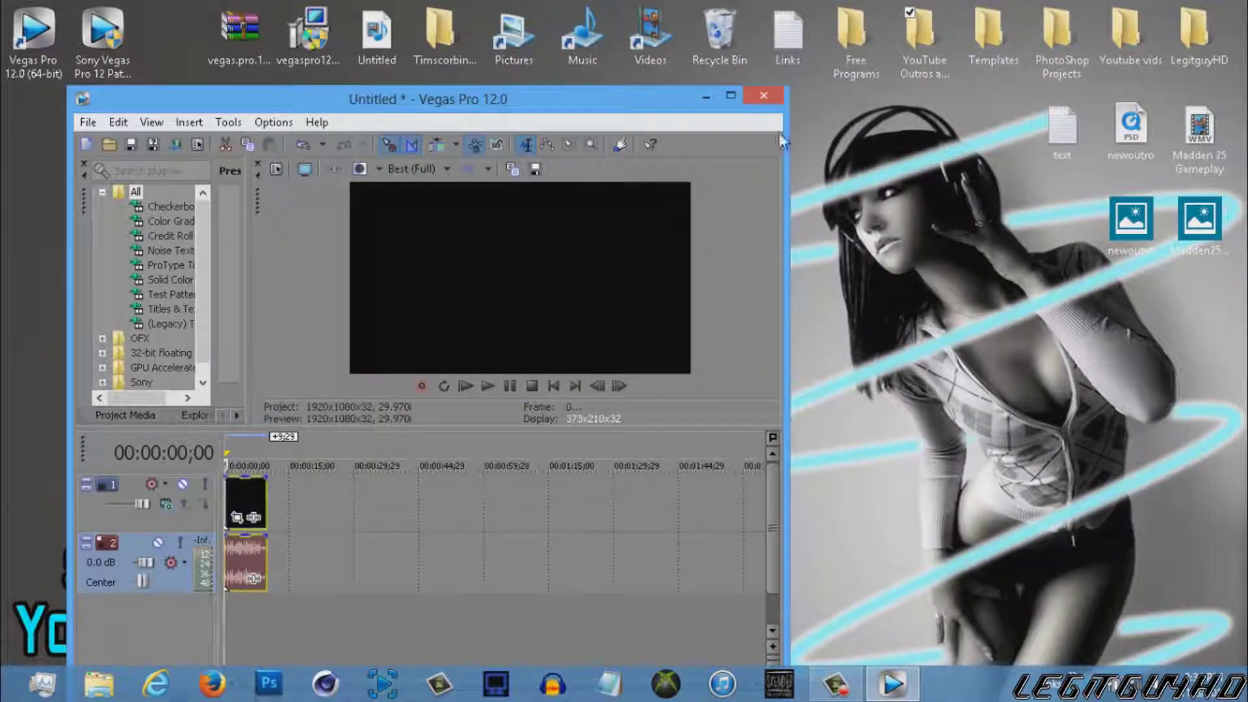
pyautogui.click(730, 96)
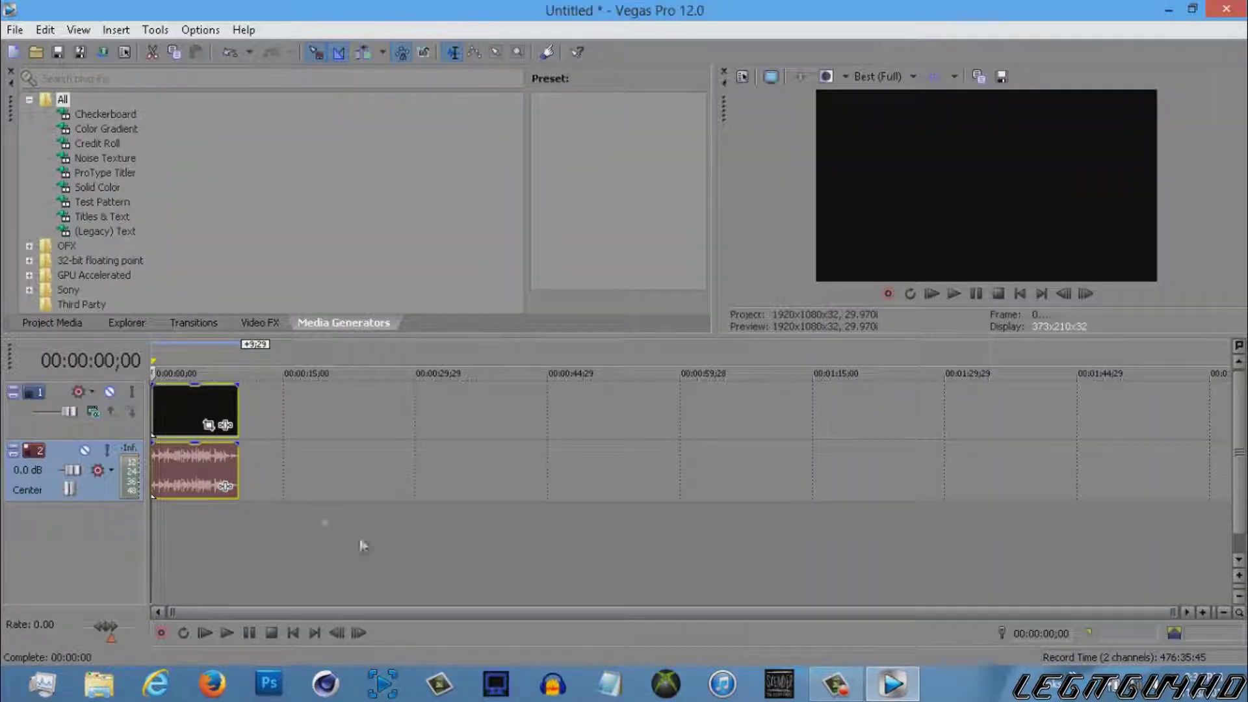
# Set preview quality to Draft and enlarge the video preview panel wider and taller.
pyautogui.click(878, 76)
pyautogui.moveTo(900, 99)
pyautogui.click(792, 111)
pyautogui.moveTo(721, 184); pyautogui.dragTo(580, 185)
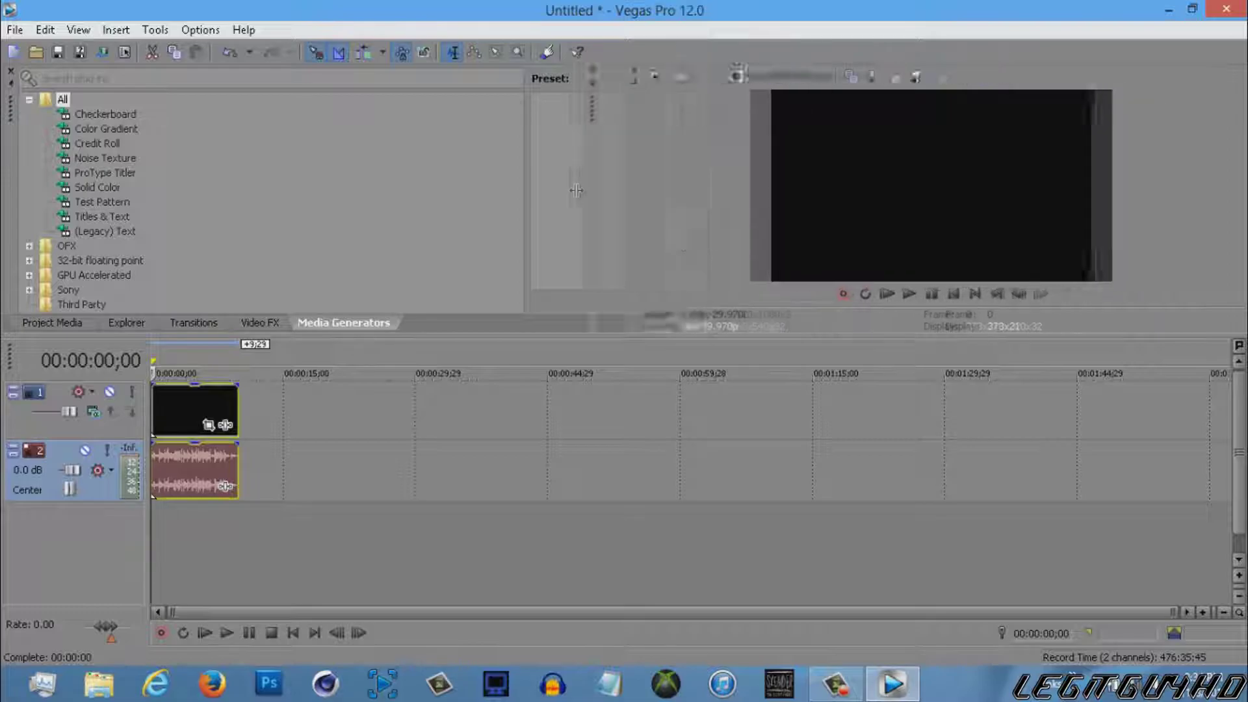
pyautogui.moveTo(744, 334); pyautogui.dragTo(728, 482)
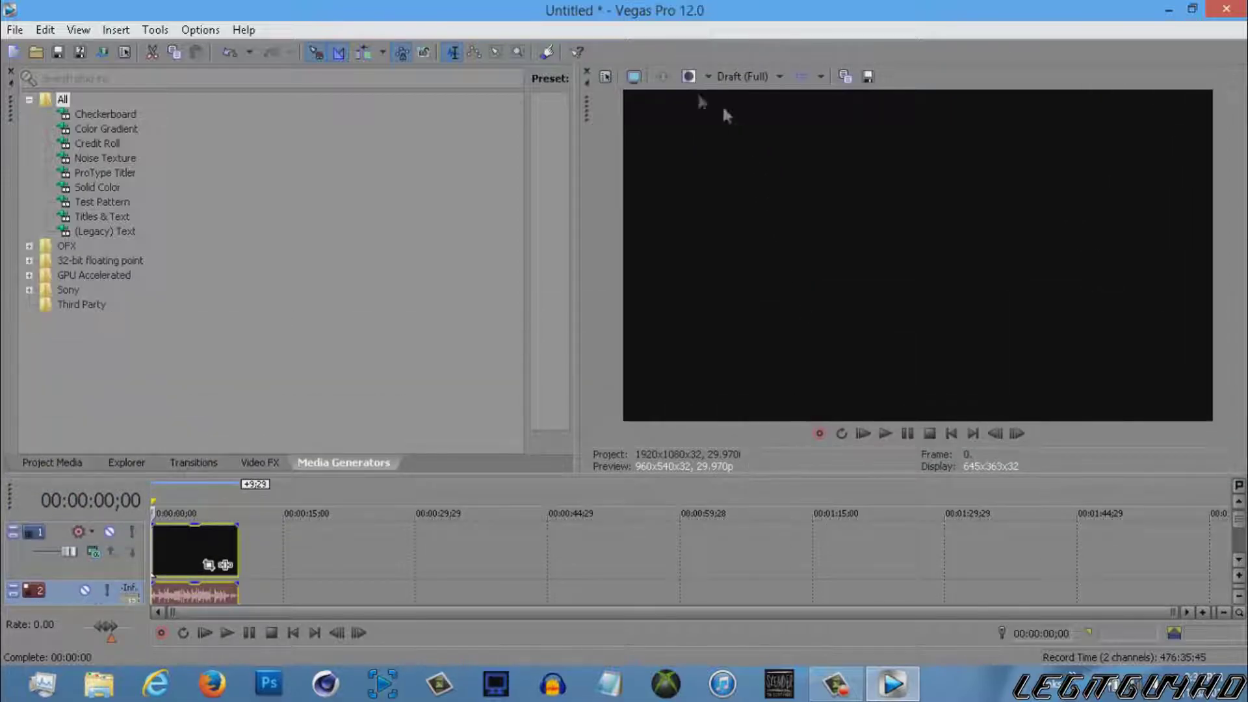
# Play the outro clip with the system volume raised, stopping at 00:00:10;09.
pyautogui.click(226, 634)
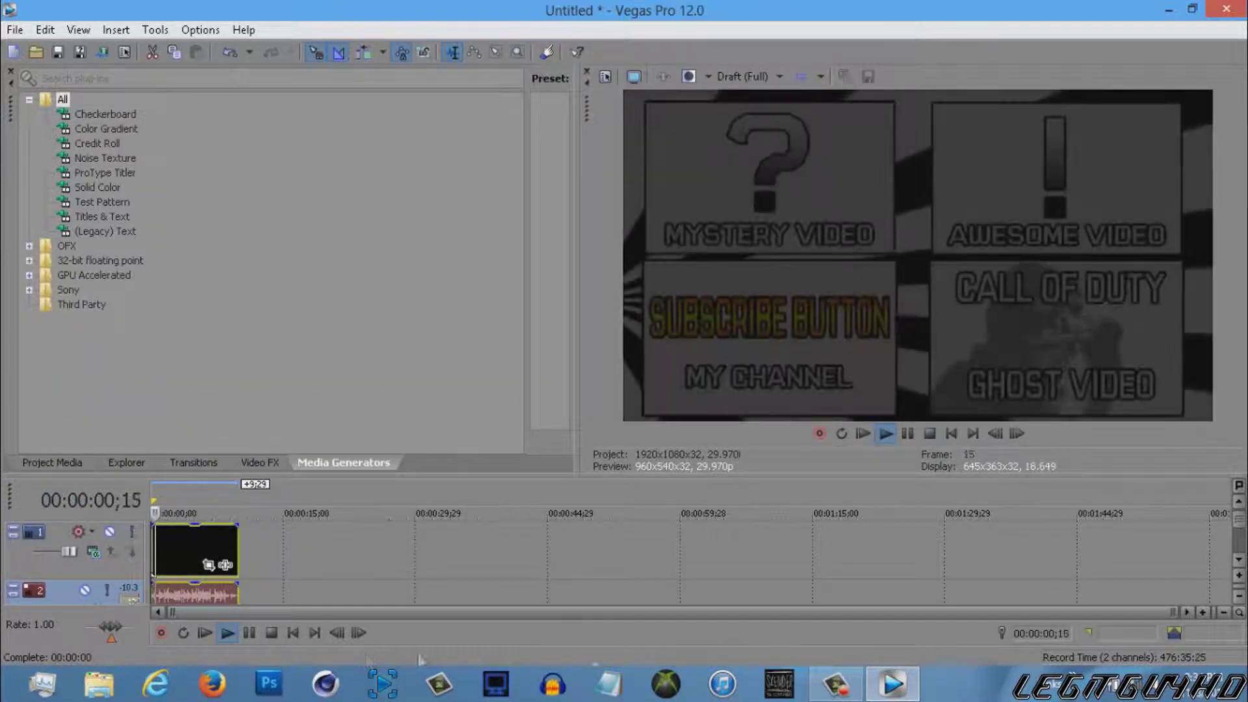
pyautogui.click(1135, 691)
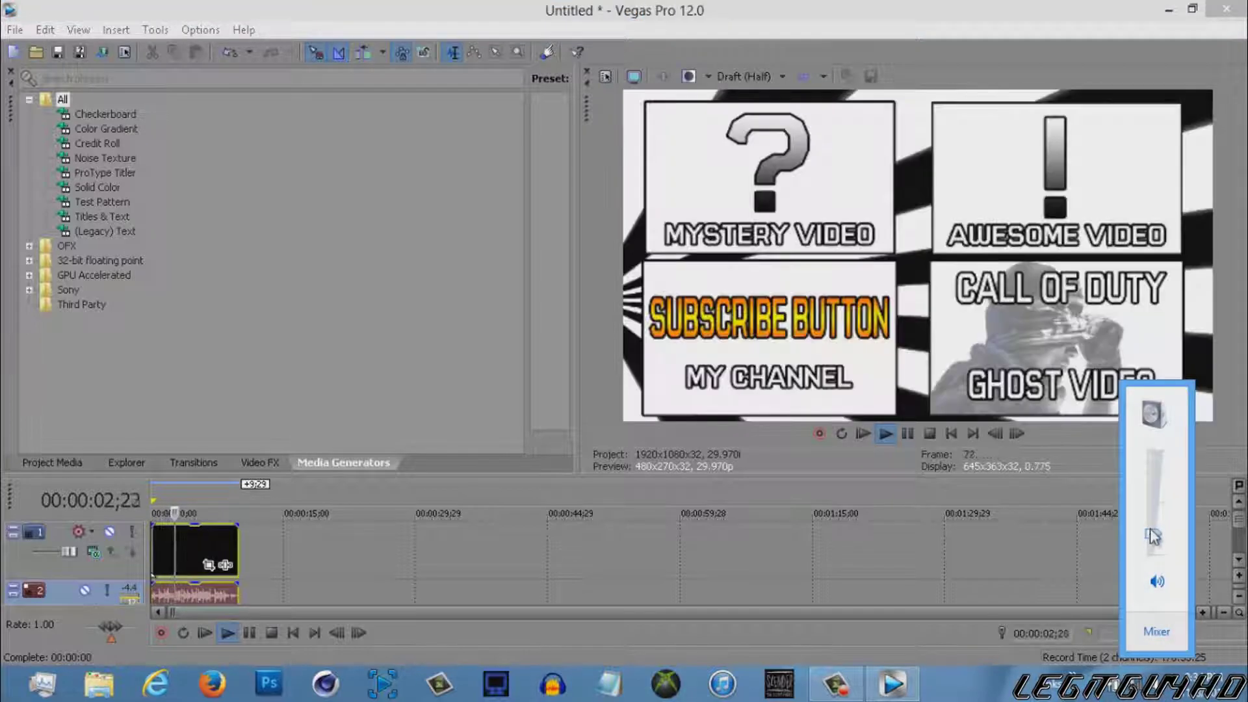
pyautogui.moveTo(1151, 556); pyautogui.dragTo(1153, 502)
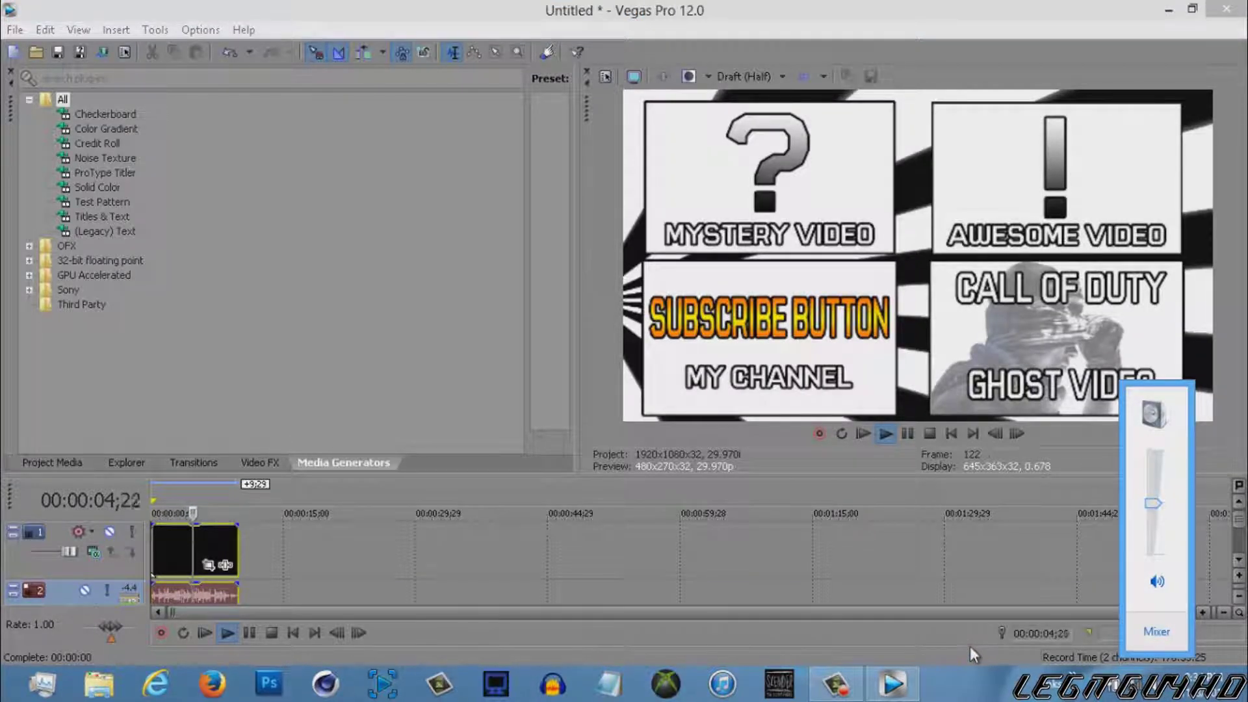
pyautogui.click(969, 659)
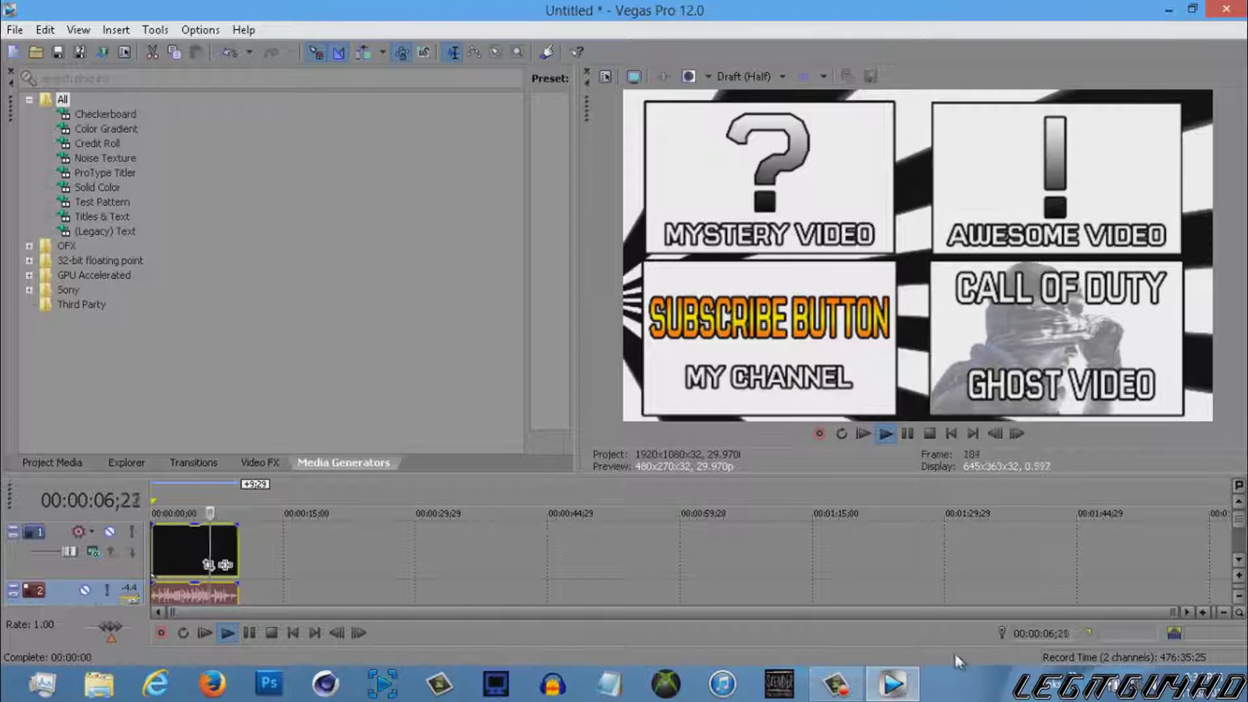
pyautogui.click(249, 634)
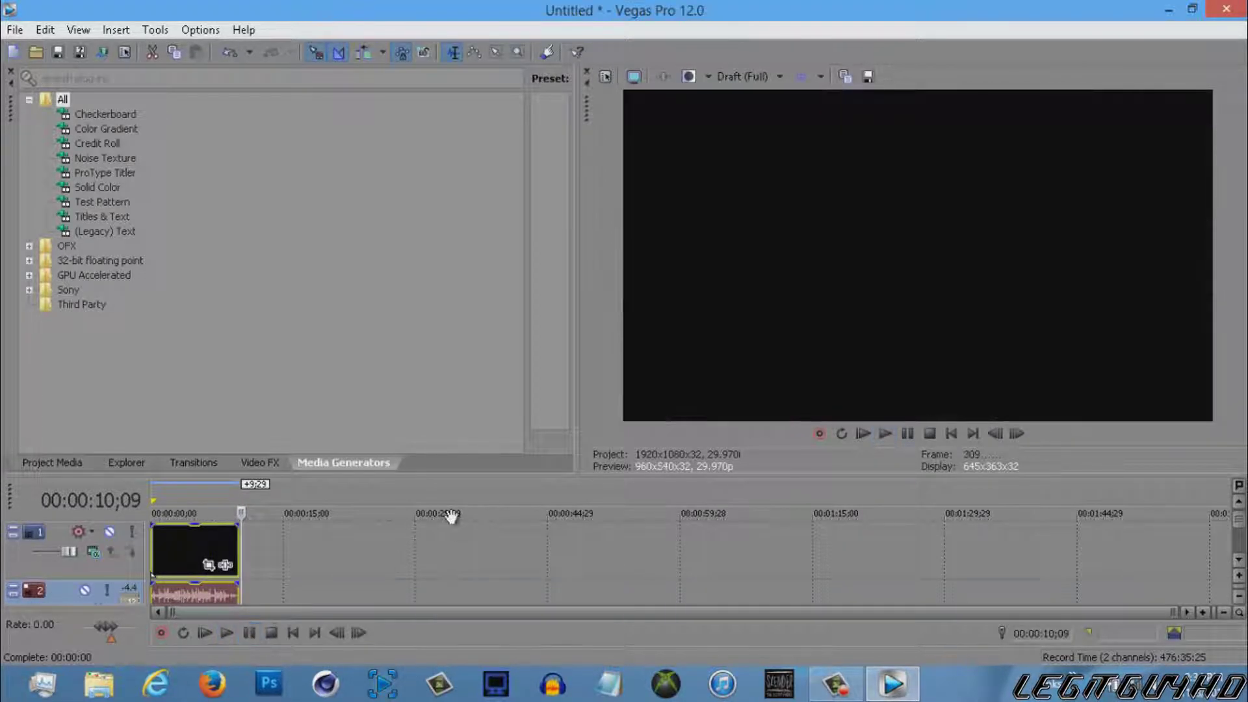